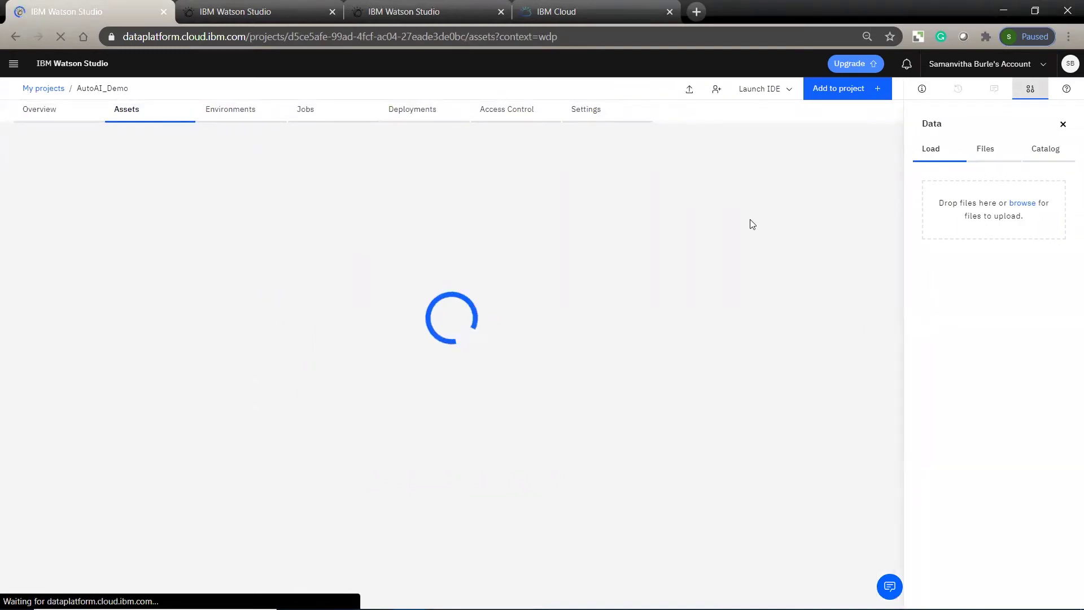
View the asset types available for the project and open the Salesforecasting AutoAI experiment
{"action": "left_click", "coordinate": [859, 91]}
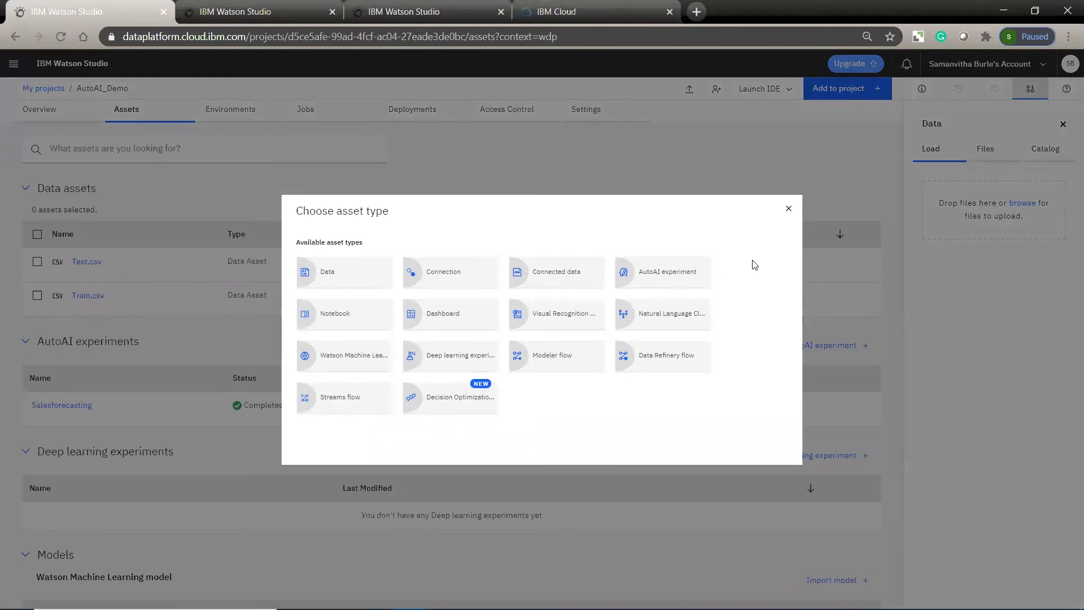
{"action": "left_click", "coordinate": [791, 211]}
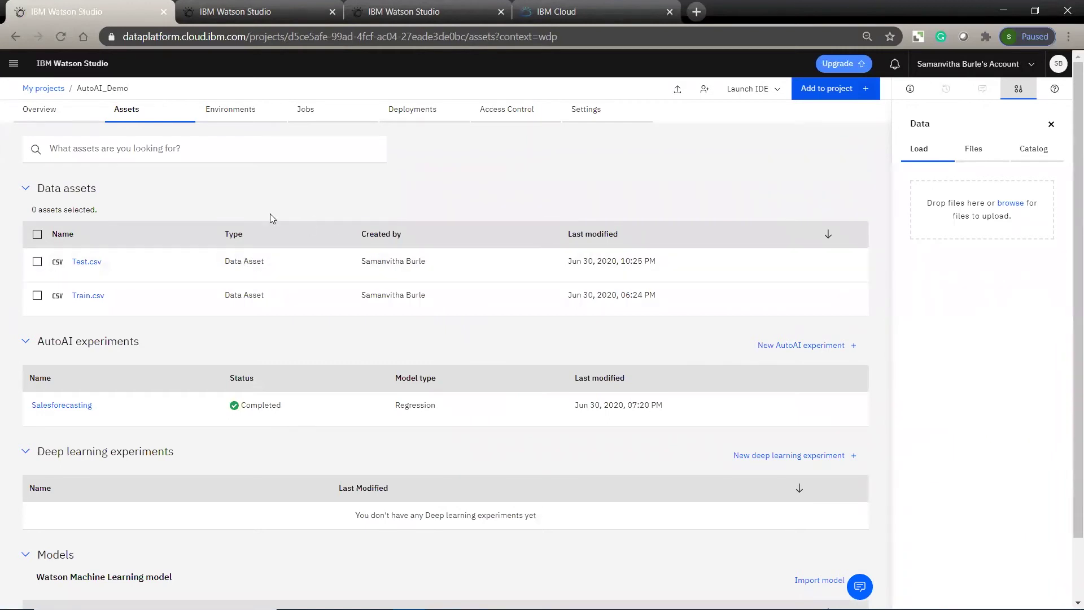
{"action": "scroll", "coordinate": [212, 355], "scroll_direction": "down", "scroll_amount": 1}
{"action": "scroll", "coordinate": [212, 355], "scroll_direction": "down", "scroll_amount": 1}
{"action": "left_click", "coordinate": [73, 339]}
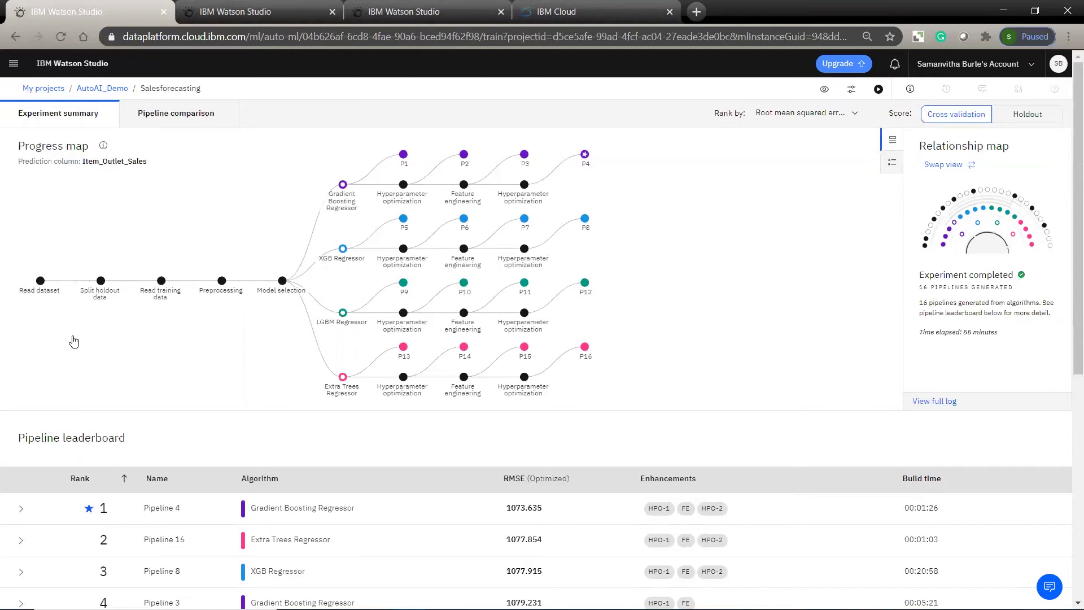
Examine the Salesforecasting progress map and the ranked pipelines, algorithms and RMSE scores in the pipeline leaderboard
{"action": "scroll", "coordinate": [751, 317], "scroll_direction": "down", "scroll_amount": 6}
{"action": "scroll", "coordinate": [750, 317], "scroll_direction": "up", "scroll_amount": 4}
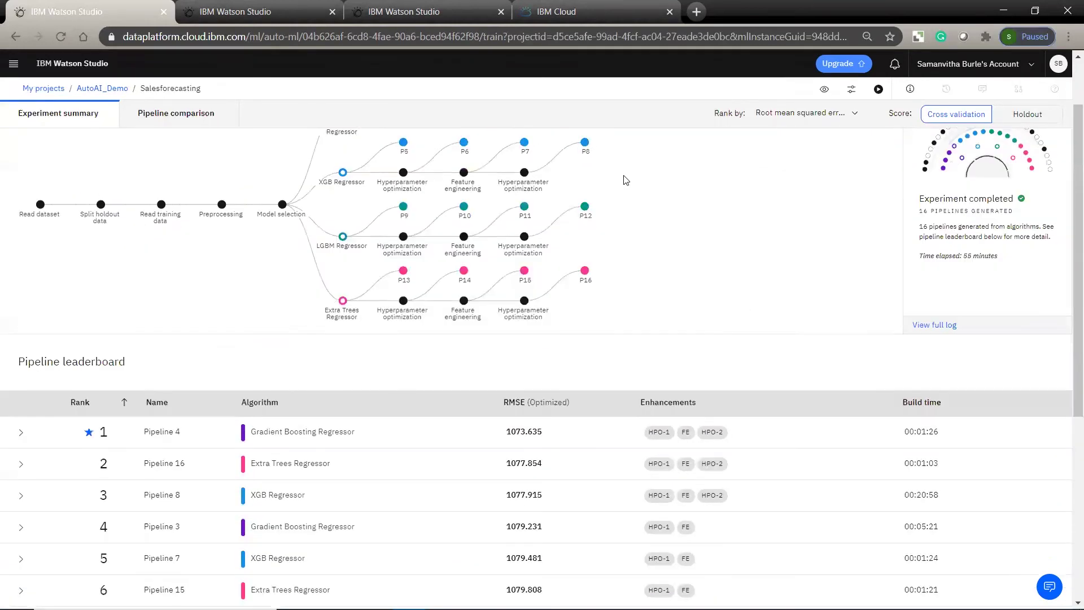
{"action": "scroll", "coordinate": [624, 180], "scroll_direction": "up", "scroll_amount": 2}
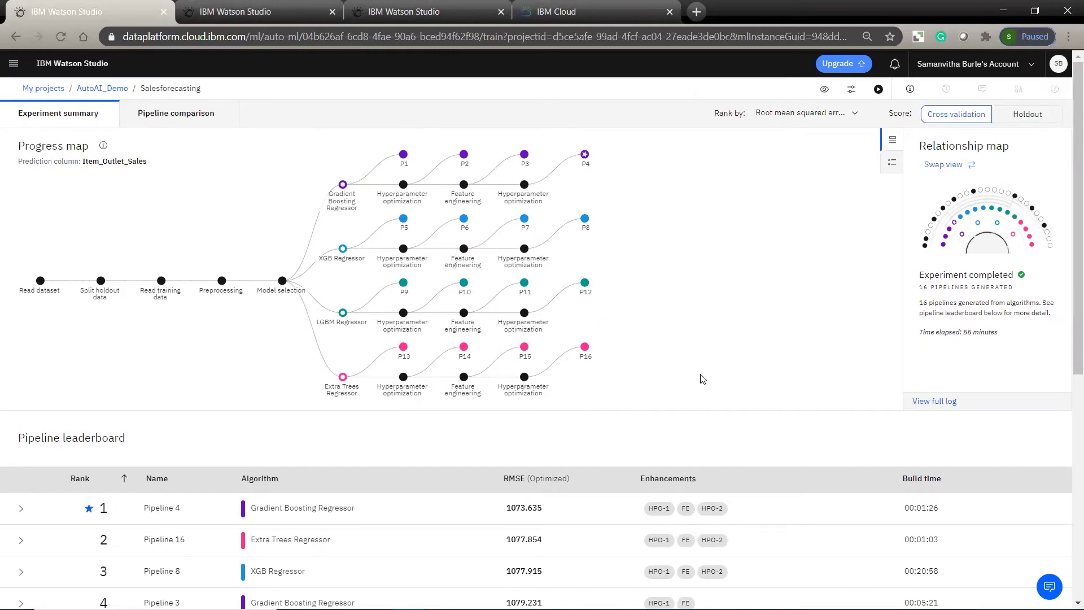
{"action": "scroll", "coordinate": [700, 375], "scroll_direction": "down", "scroll_amount": 3}
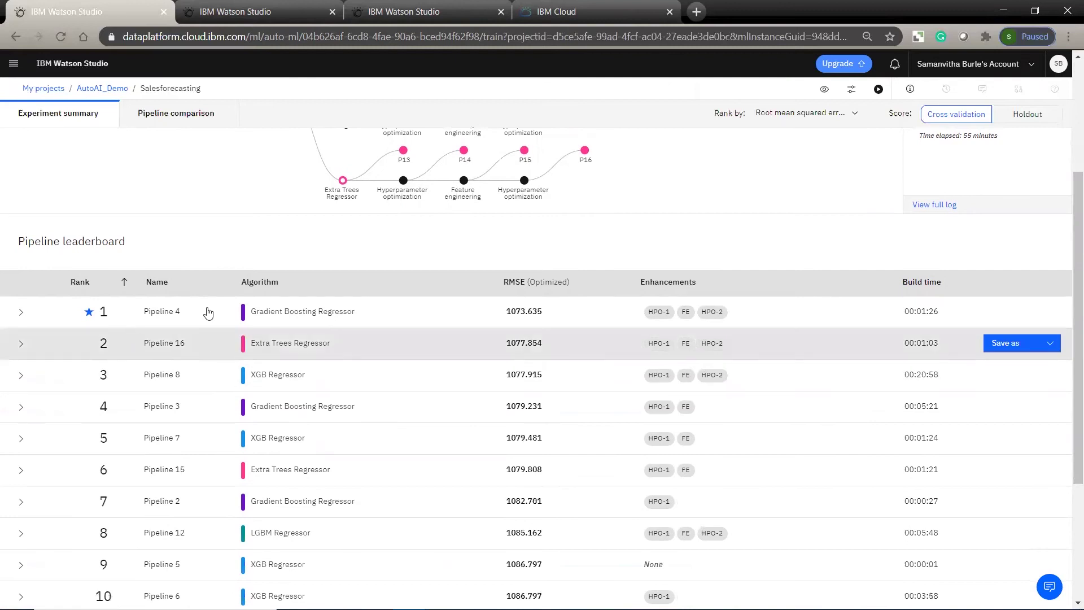
{"action": "scroll", "coordinate": [384, 445], "scroll_direction": "down", "scroll_amount": 2}
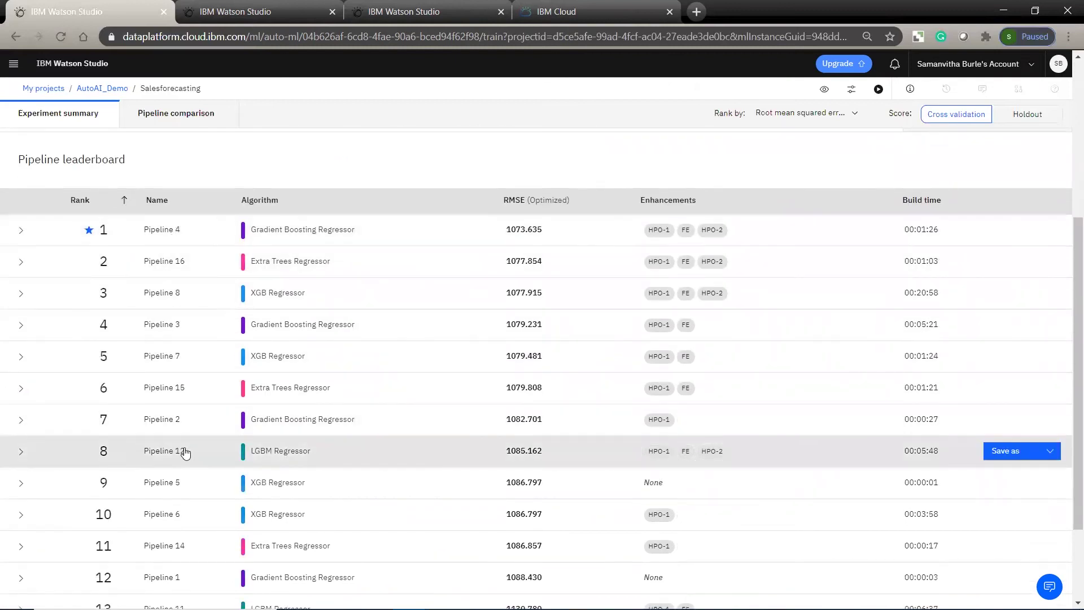
{"action": "scroll", "coordinate": [184, 452], "scroll_direction": "down", "scroll_amount": 2}
{"action": "scroll", "coordinate": [184, 452], "scroll_direction": "up", "scroll_amount": 3}
{"action": "scroll", "coordinate": [184, 452], "scroll_direction": "down", "scroll_amount": 2}
{"action": "scroll", "coordinate": [182, 451], "scroll_direction": "up", "scroll_amount": 2}
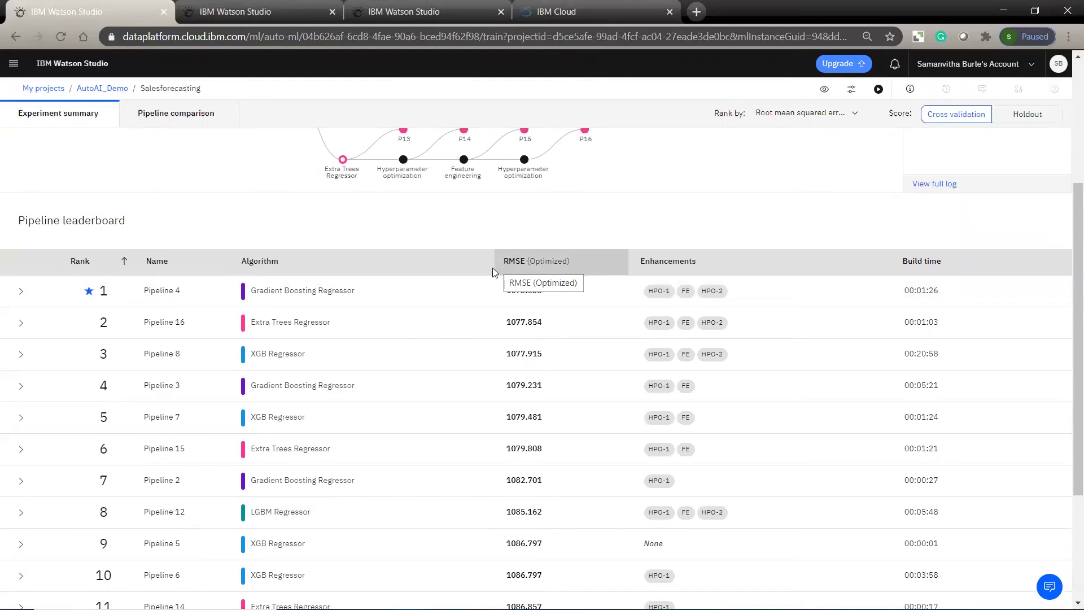
Review Pipeline 4's evaluation measures, model information, feature transformations and feature importance, and return to the Salesforecasting experiment
{"action": "left_click", "coordinate": [21, 291]}
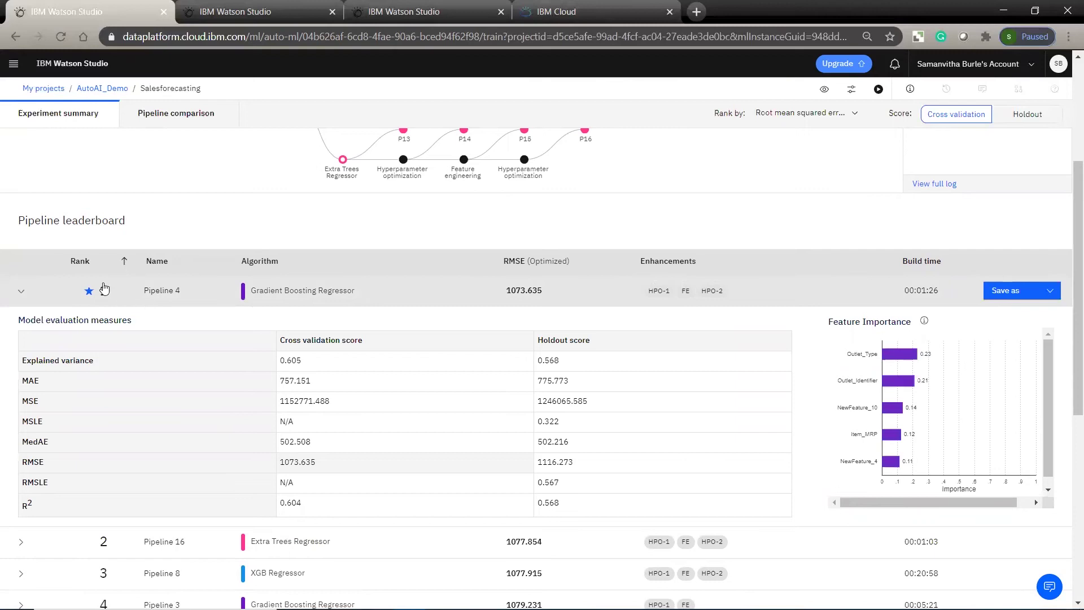
{"action": "left_click", "coordinate": [160, 291]}
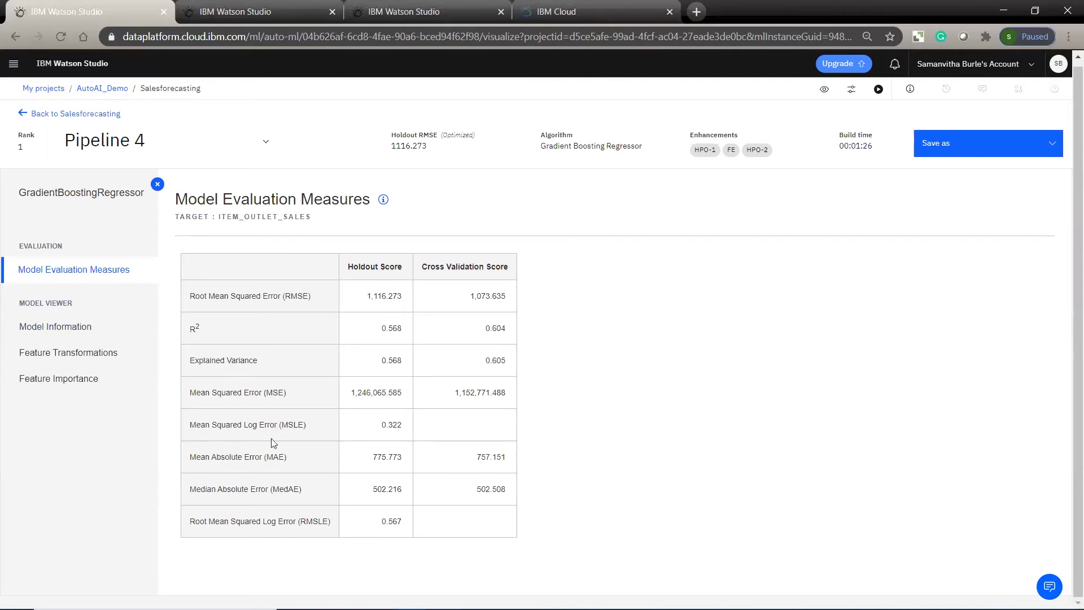
{"action": "left_click", "coordinate": [46, 327]}
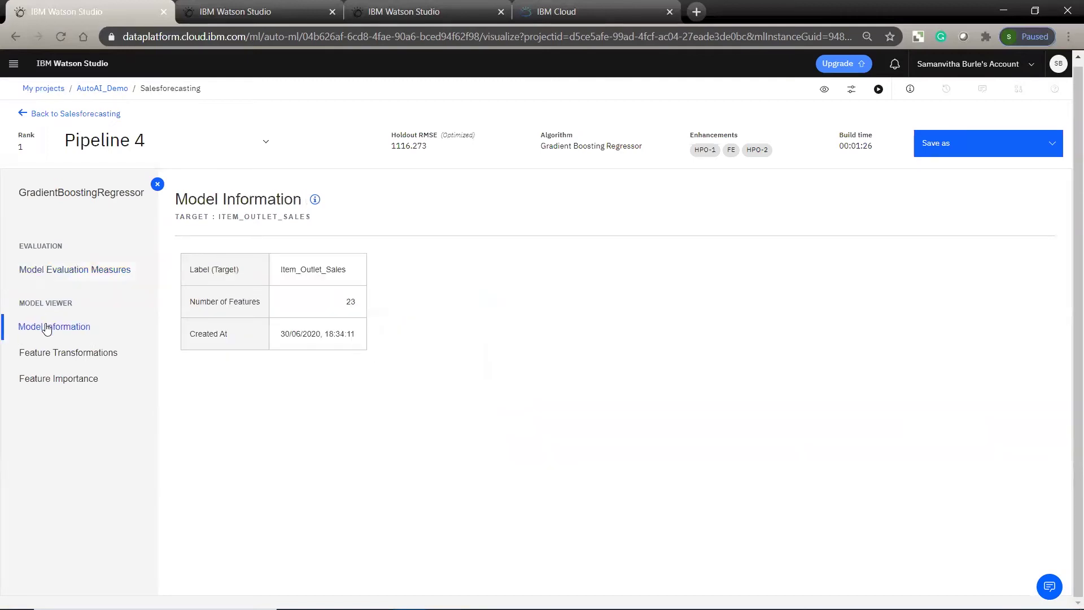
{"action": "left_click", "coordinate": [52, 355]}
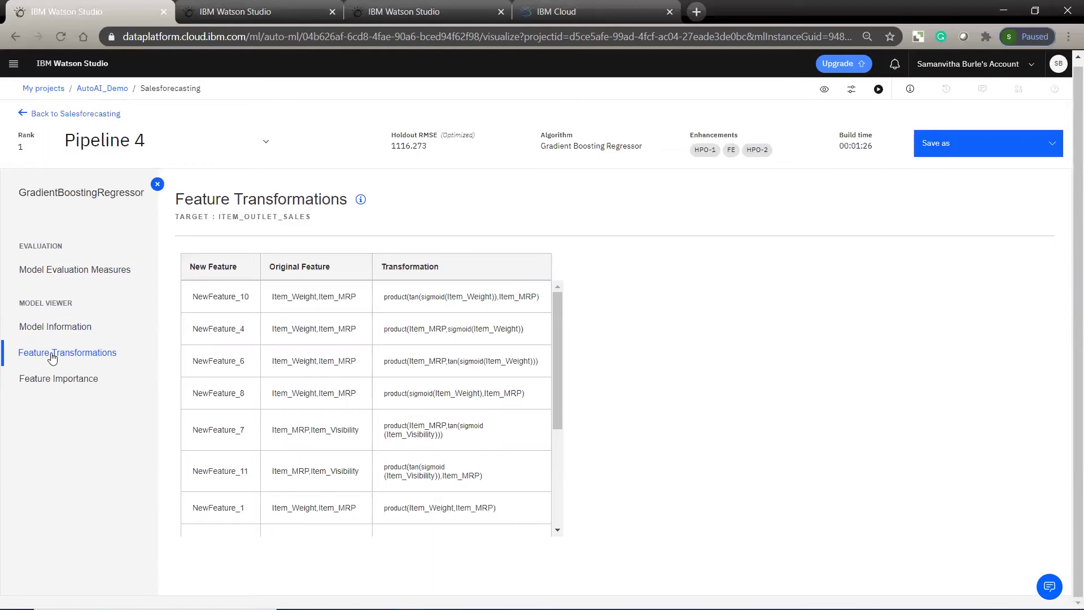
{"action": "left_click", "coordinate": [67, 384]}
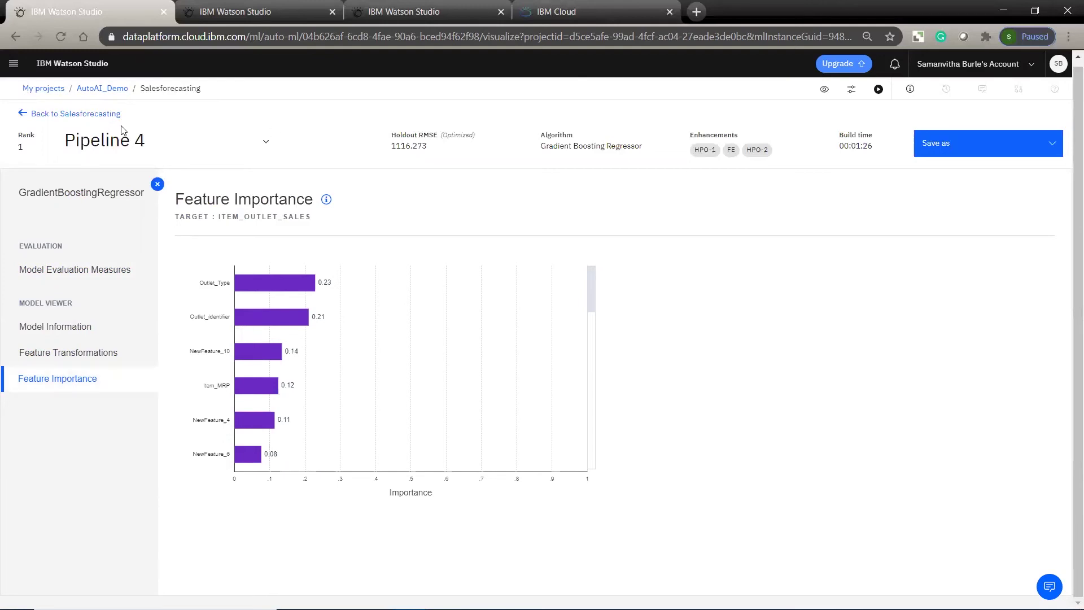
{"action": "left_click", "coordinate": [22, 115]}
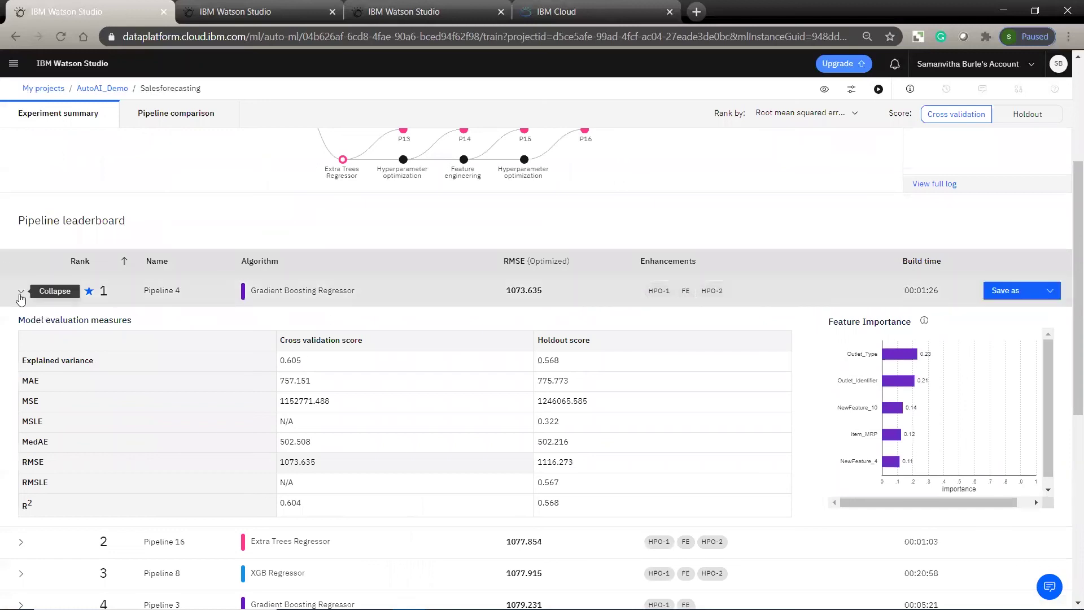
View the pipeline comparison metric chart and swap the experiment summary's progress map for the relationship map
{"action": "scroll", "coordinate": [343, 300], "scroll_direction": "up", "scroll_amount": 4}
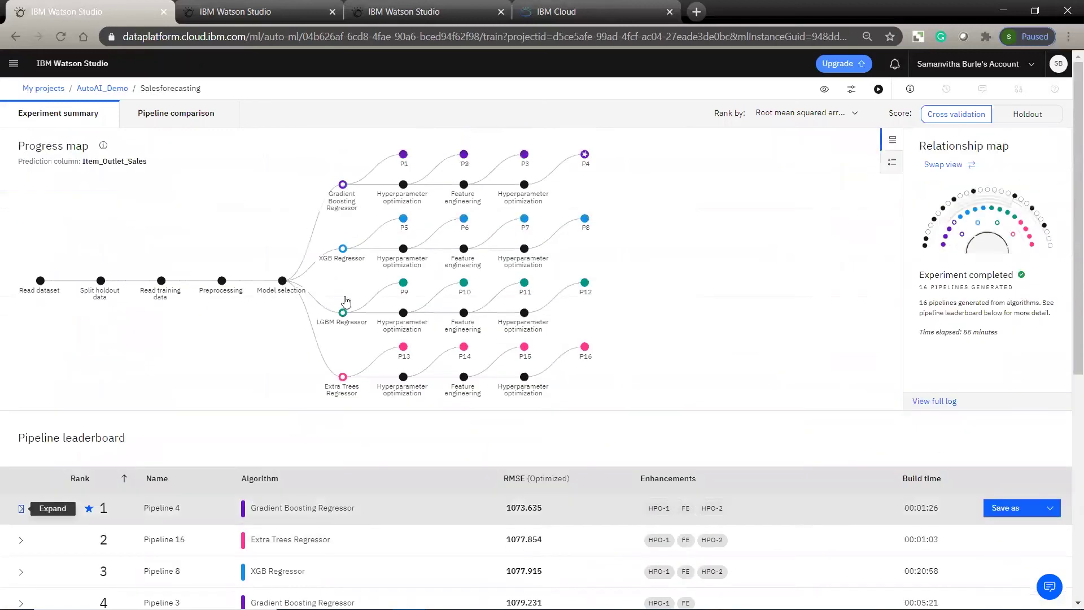
{"action": "left_click", "coordinate": [164, 116]}
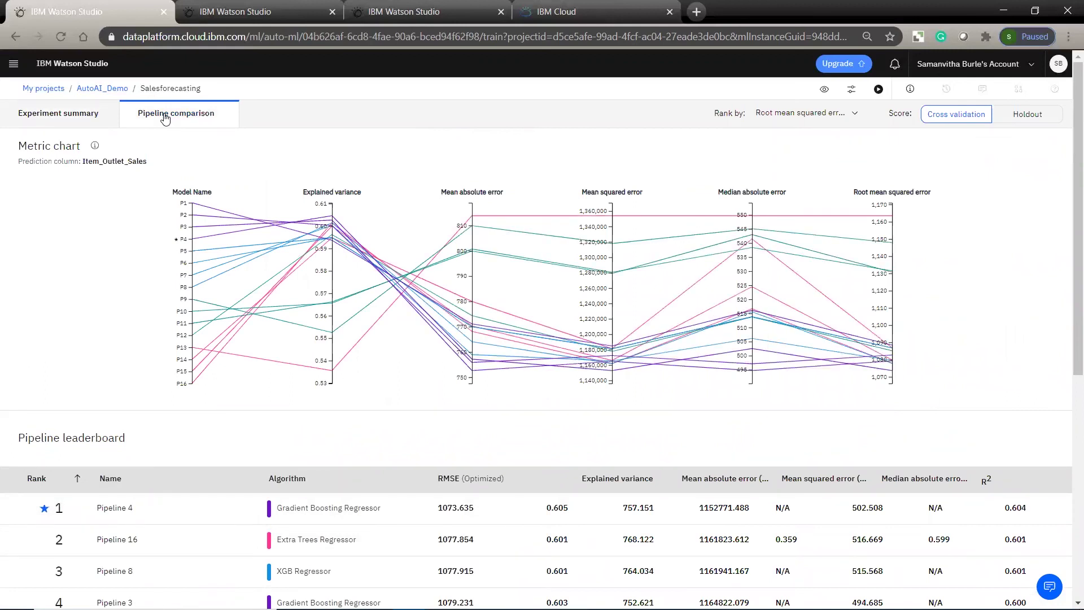
{"action": "left_click", "coordinate": [77, 114]}
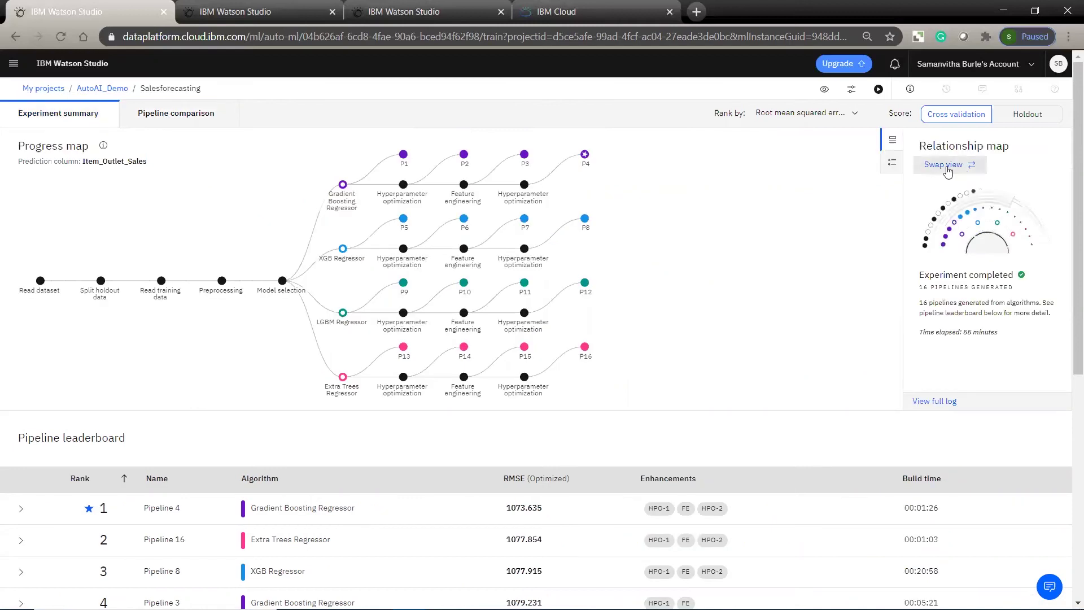
{"action": "left_click", "coordinate": [948, 172]}
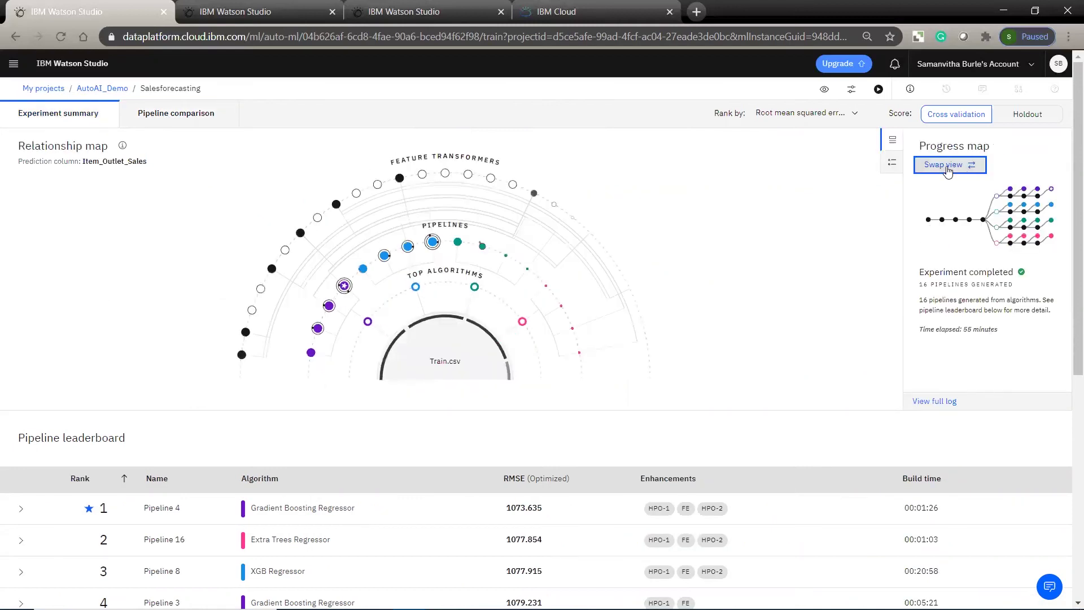
View the full log of the Salesforecasting experiment and close it
{"action": "scroll", "coordinate": [898, 431], "scroll_direction": "down", "scroll_amount": 1}
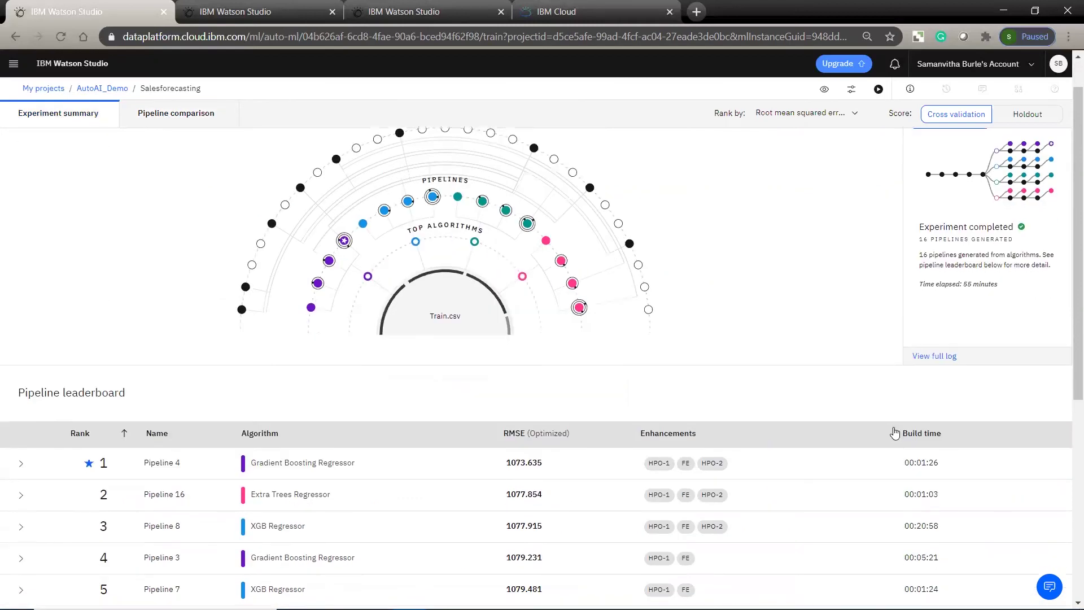
{"action": "left_click", "coordinate": [927, 354]}
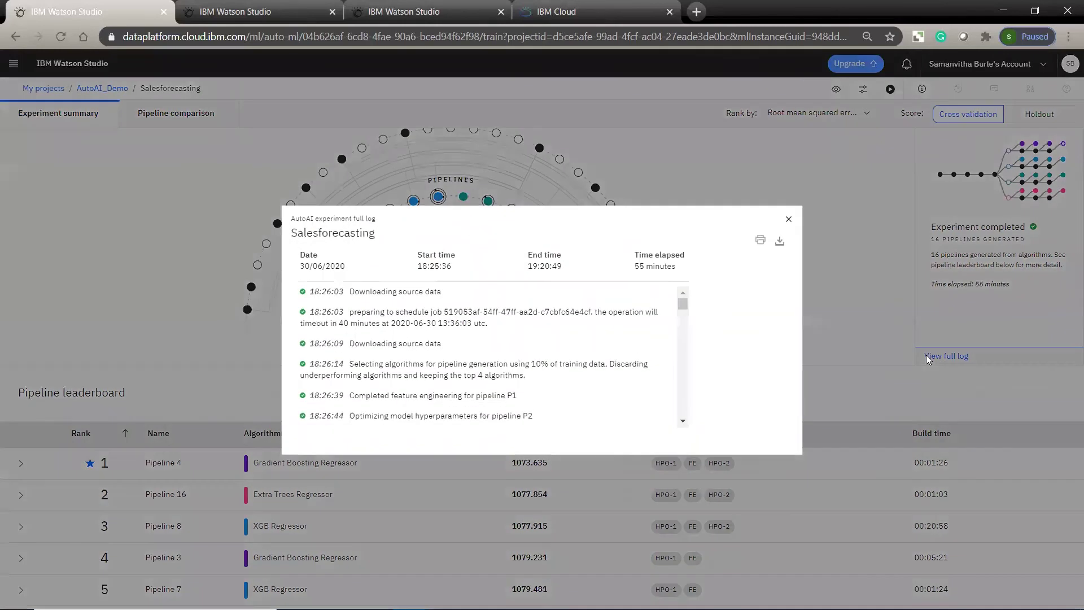
{"action": "left_click", "coordinate": [789, 219]}
Check the save options for Pipeline 4 in the pipeline leaderboard
{"action": "scroll", "coordinate": [846, 434], "scroll_direction": "down", "scroll_amount": 1}
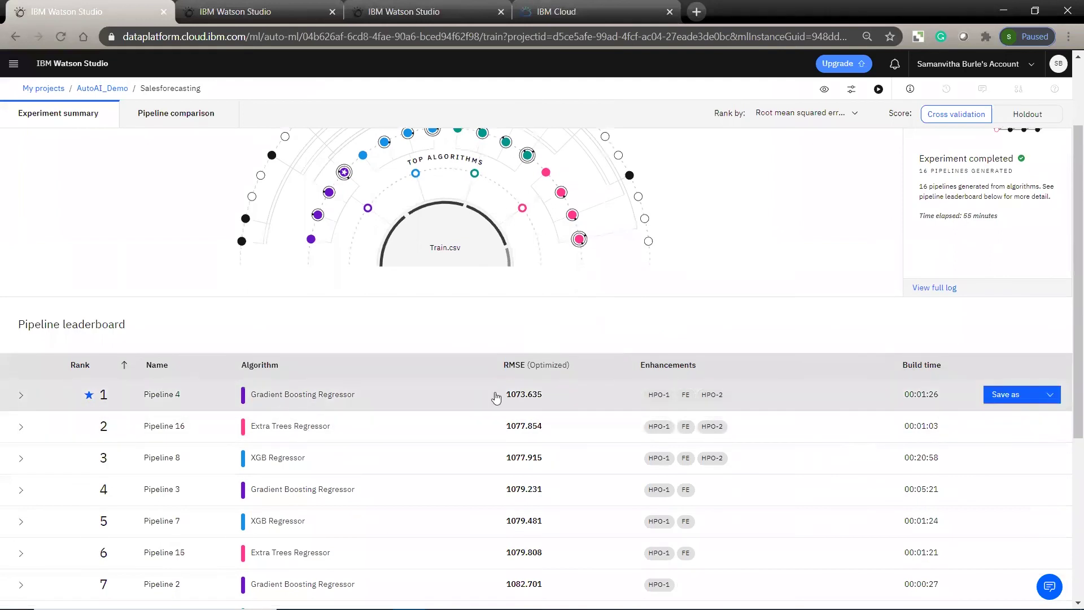
{"action": "left_click", "coordinate": [1046, 401]}
{"action": "left_click", "coordinate": [1042, 401]}
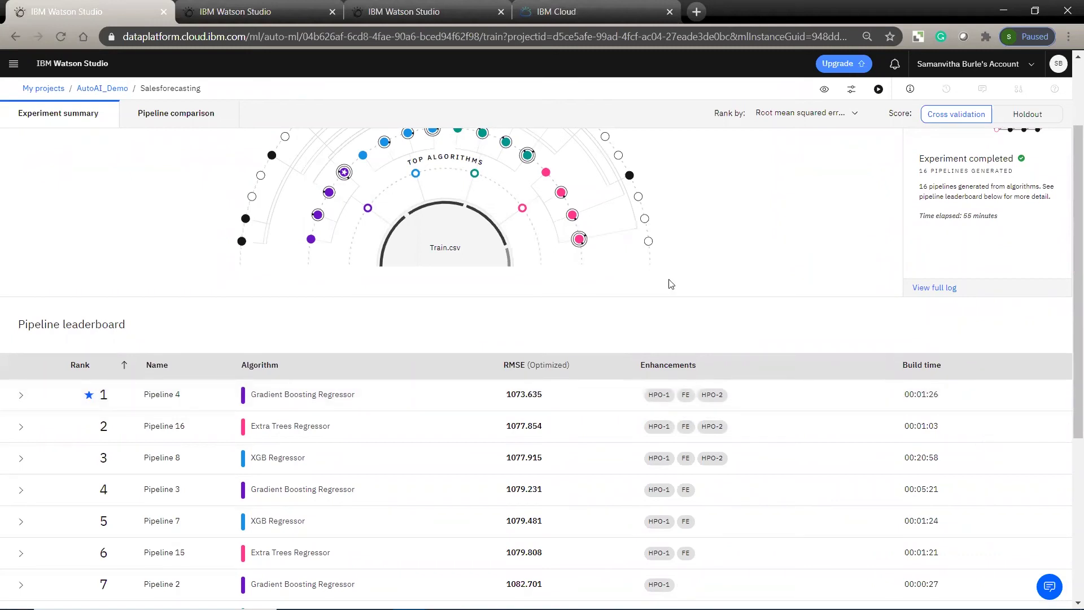
Return to the AutoAI_Demo project's assets and check the actions for the saved Salesforecasting P4 GradientBoostingRegressorEstimator model
{"action": "scroll", "coordinate": [626, 279], "scroll_direction": "up", "scroll_amount": 2}
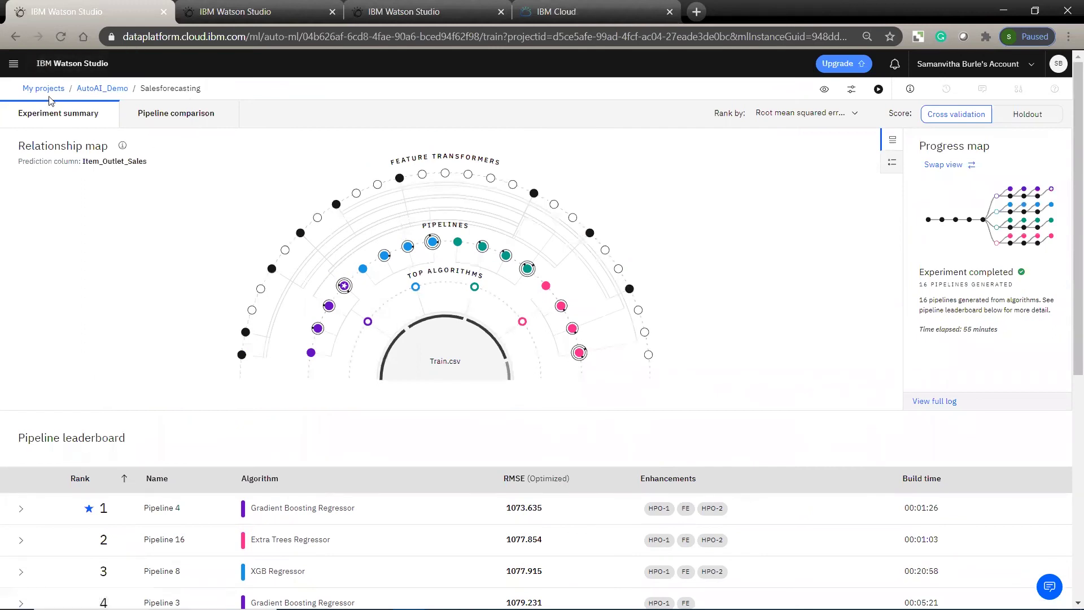
{"action": "left_click", "coordinate": [88, 92]}
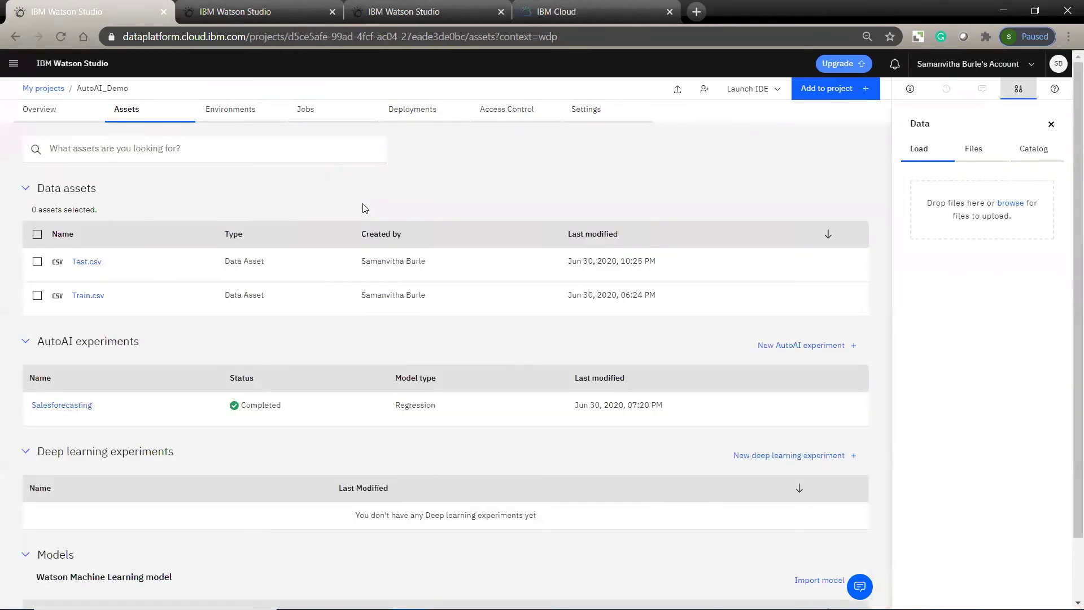
{"action": "scroll", "coordinate": [266, 459], "scroll_direction": "down", "scroll_amount": 1}
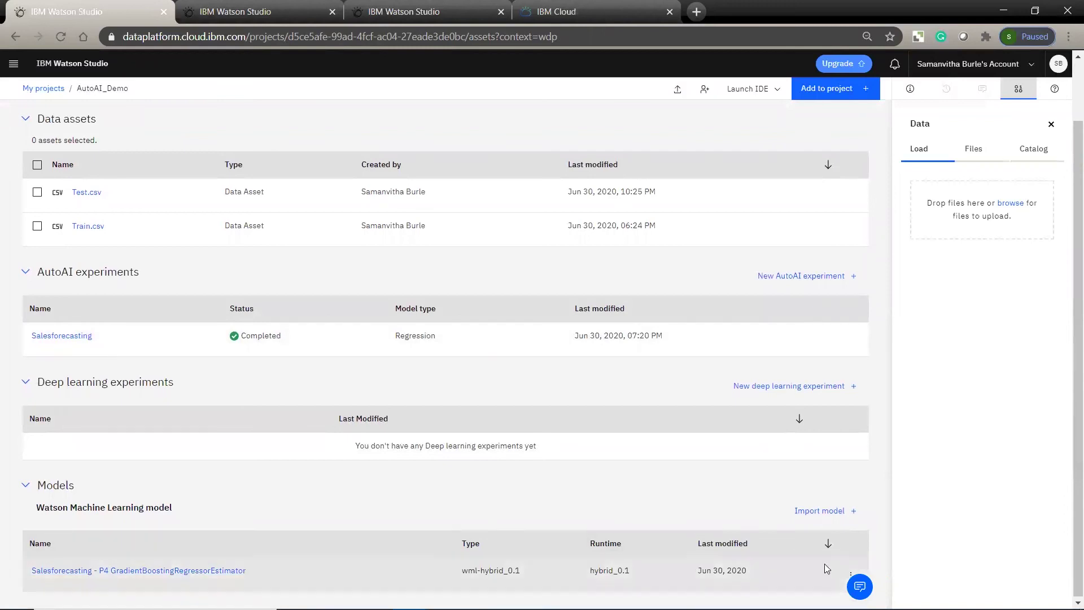
{"action": "left_click", "coordinate": [850, 573]}
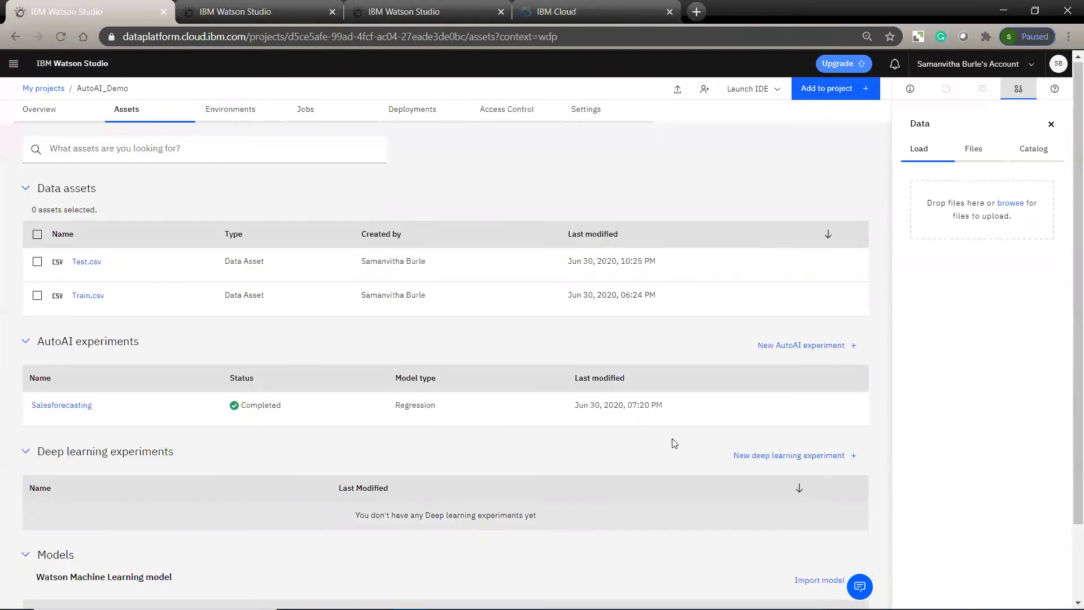
Open the sales_forecast deployment and view the Python code snippet for its implementation
{"action": "left_click", "coordinate": [408, 119]}
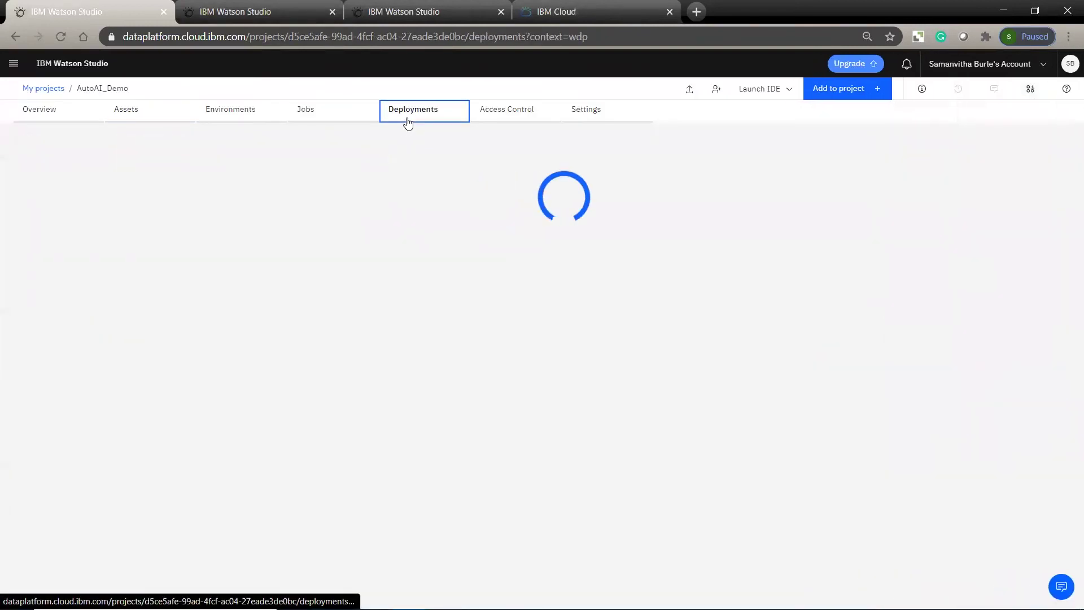
{"action": "left_click", "coordinate": [71, 204]}
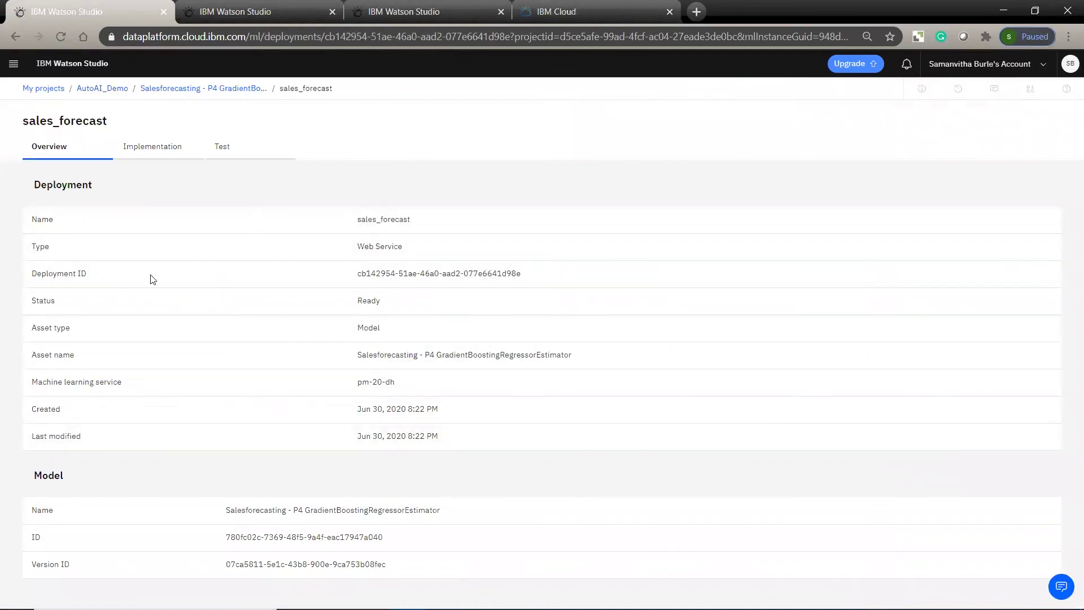
{"action": "left_click", "coordinate": [149, 148]}
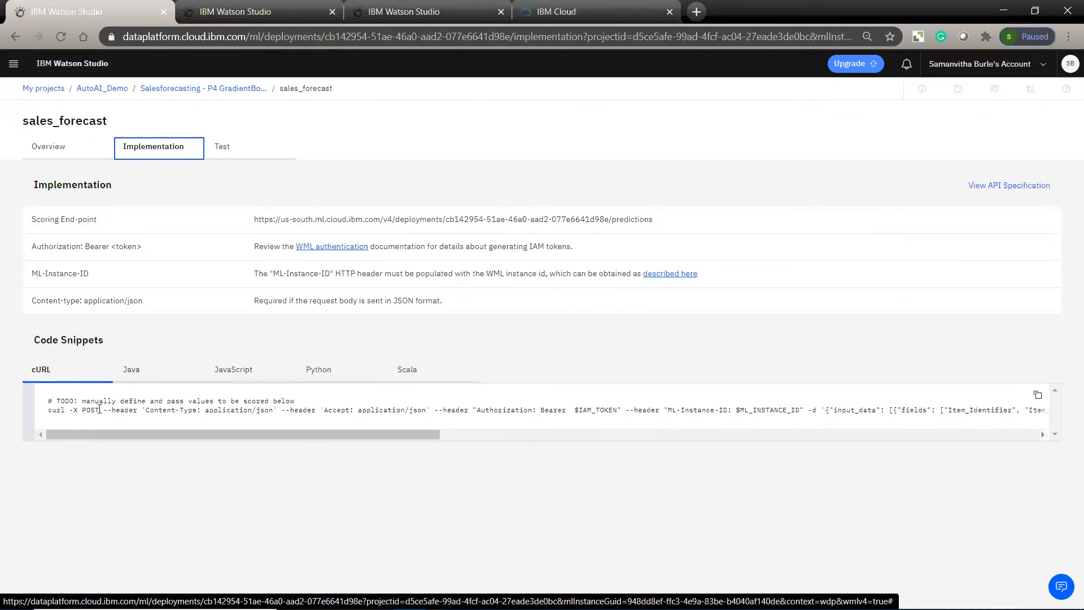
{"action": "left_click", "coordinate": [328, 374]}
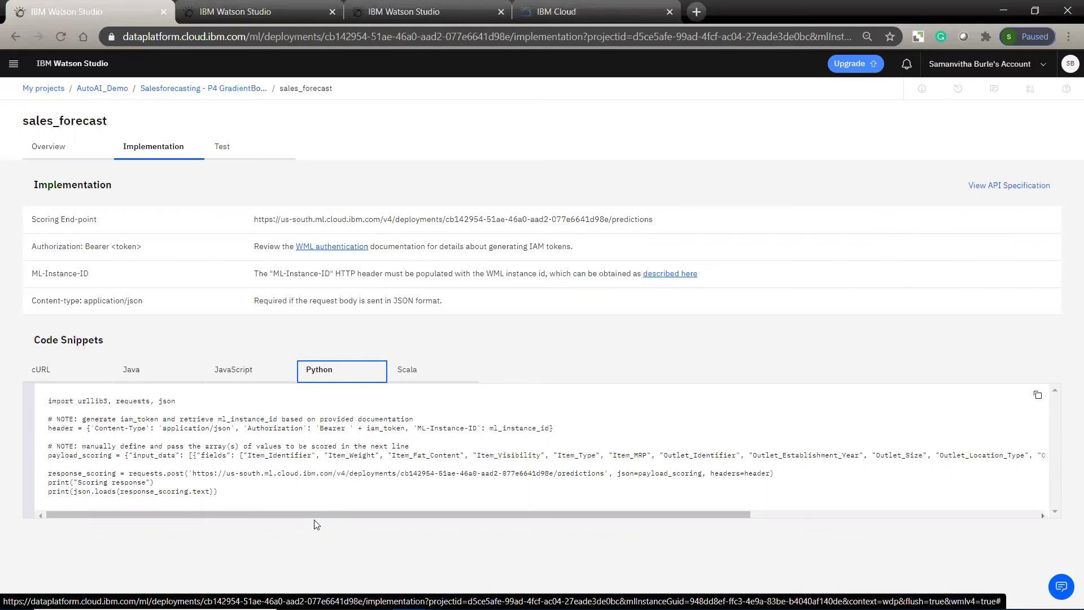
View the sales_forecast deployment's test form, check the Train.csv preview and show the filled-in test form
{"action": "left_click", "coordinate": [225, 156]}
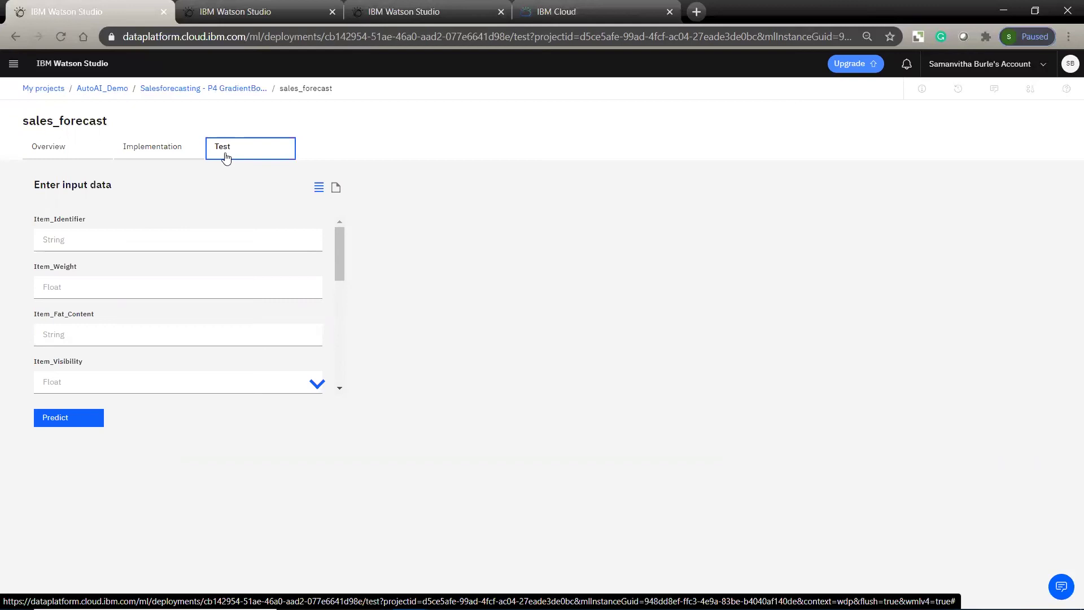
{"action": "left_click", "coordinate": [272, 12]}
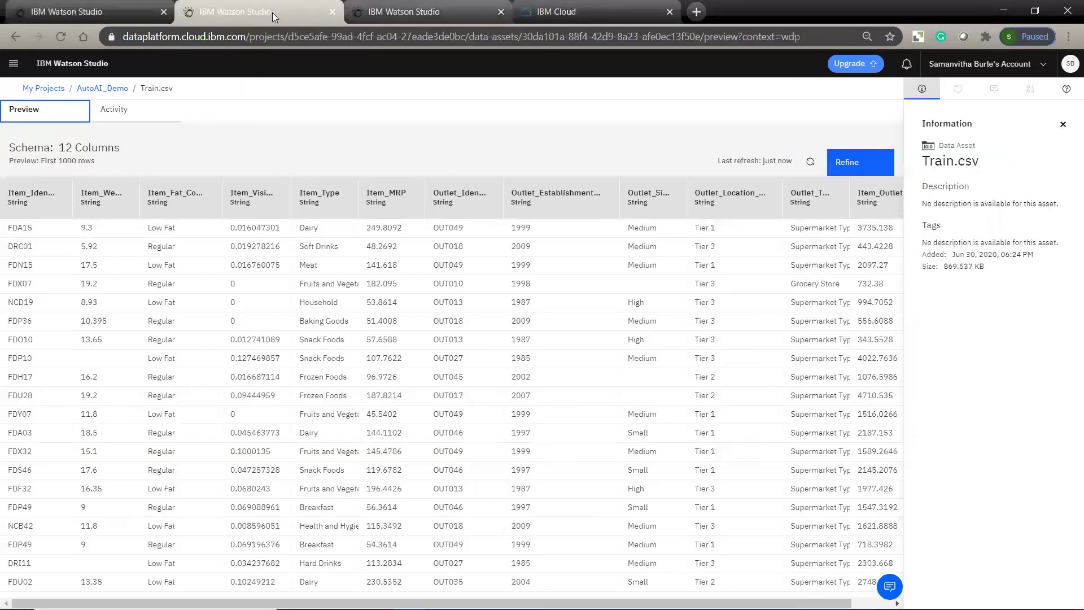
{"action": "key", "text": "ctrl+Tab"}
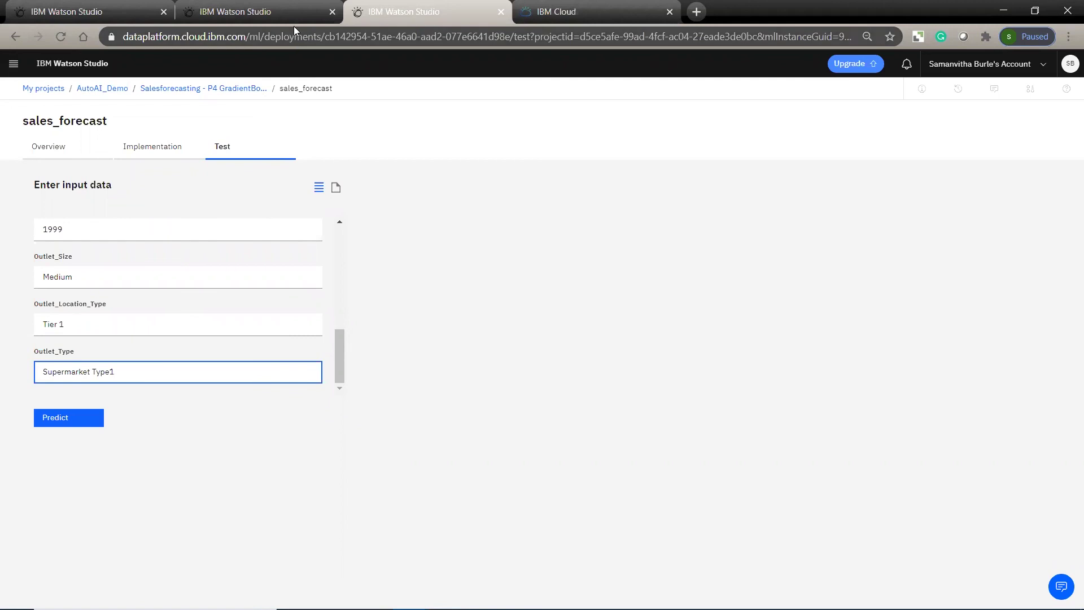
Open the Test.csv data asset from the AutoAI_Demo project's assets and examine its first row across all columns
{"action": "left_click", "coordinate": [228, 23]}
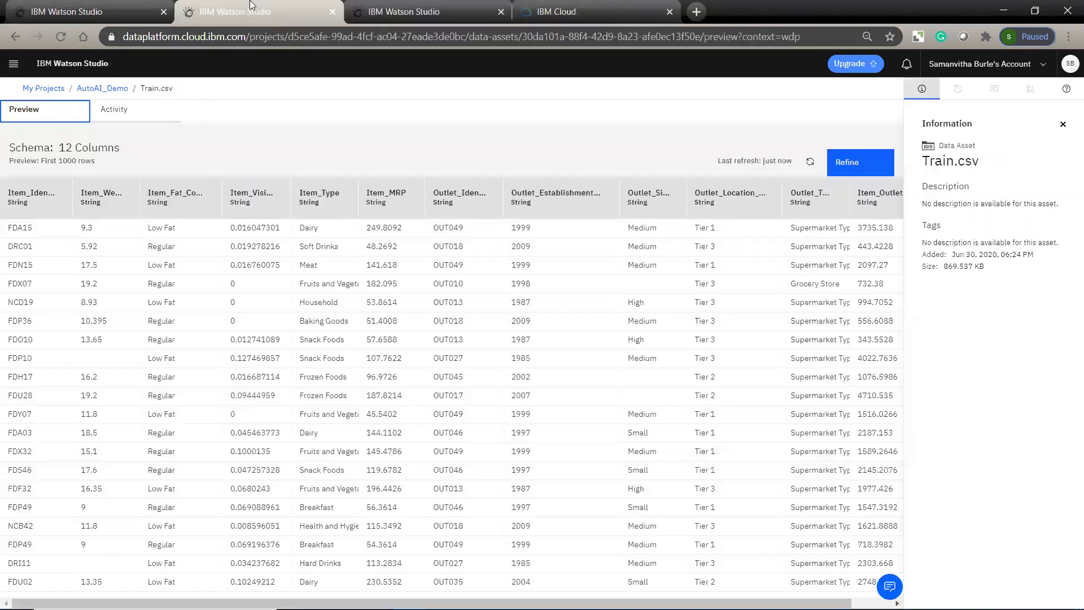
{"action": "left_click", "coordinate": [117, 90]}
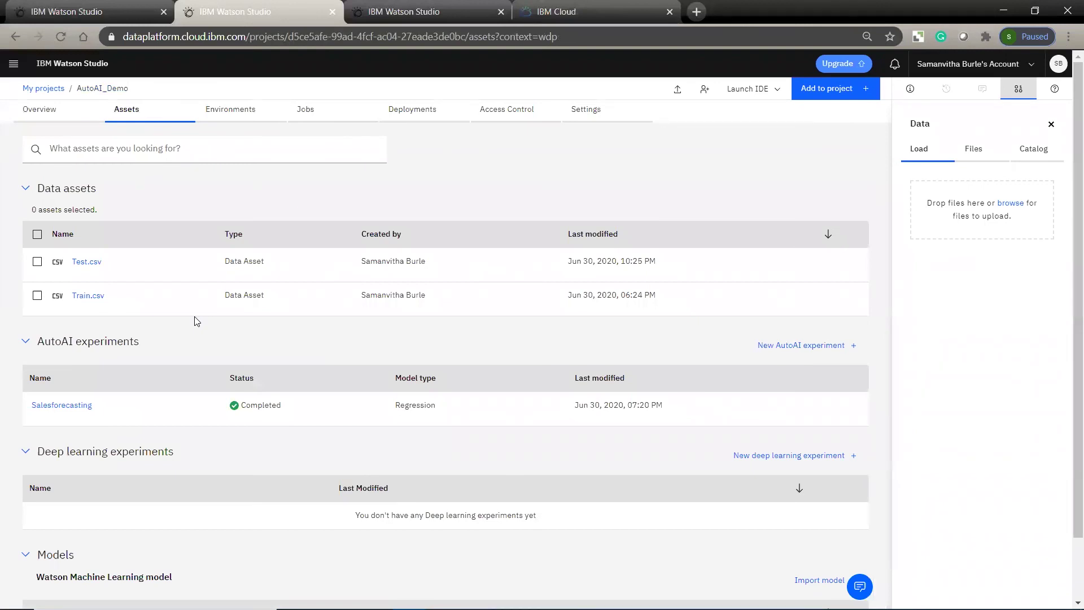
{"action": "left_click", "coordinate": [88, 264]}
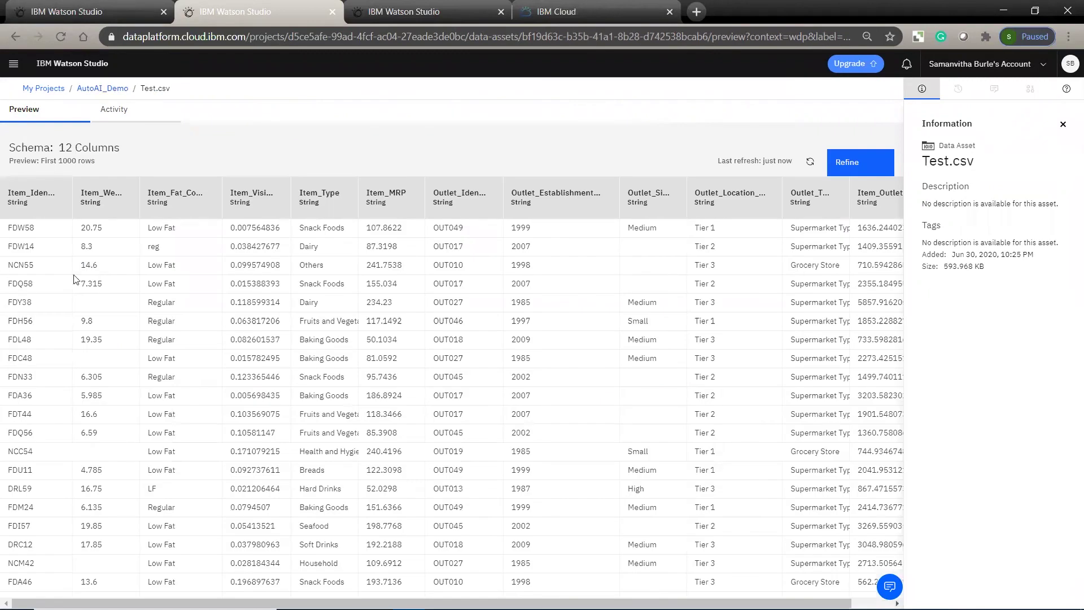
{"action": "scroll", "coordinate": [763, 308], "scroll_direction": "right", "scroll_amount": 2}
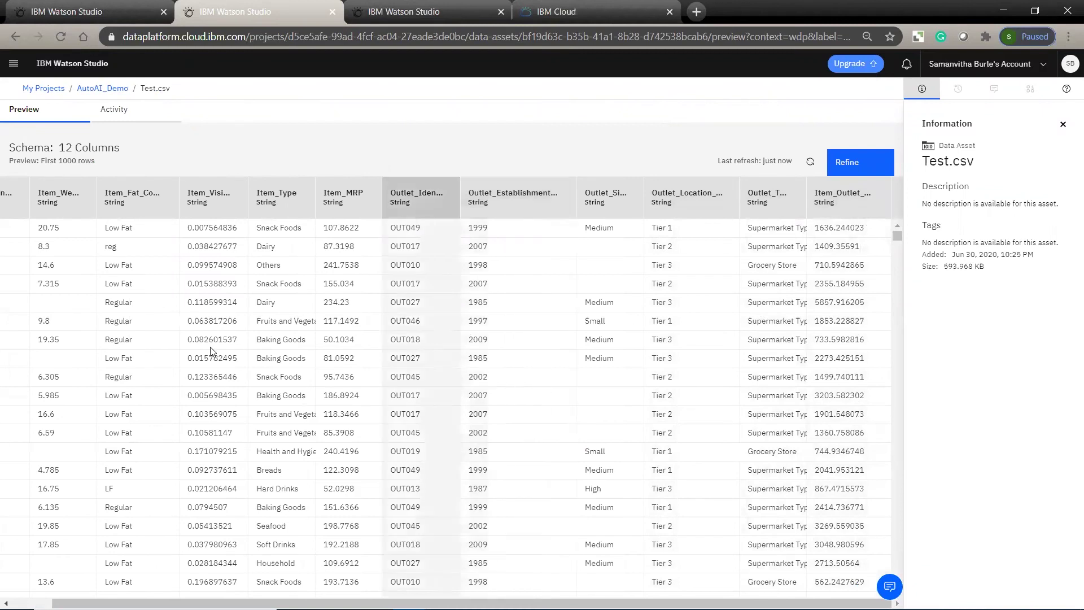
{"action": "scroll", "coordinate": [110, 361], "scroll_direction": "left", "scroll_amount": 2}
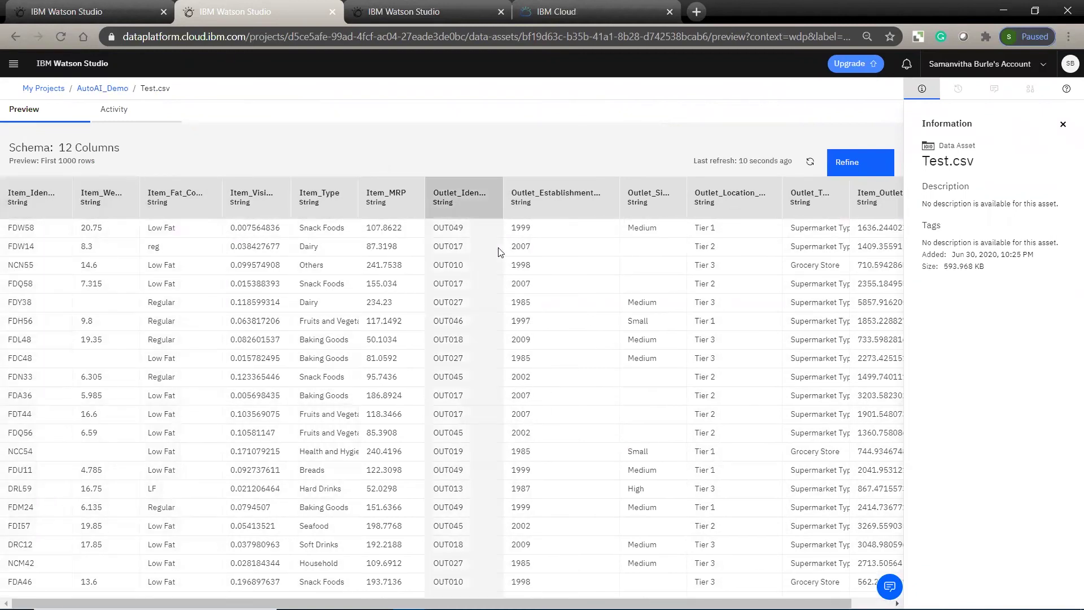
{"action": "scroll", "coordinate": [689, 391], "scroll_direction": "right", "scroll_amount": 2}
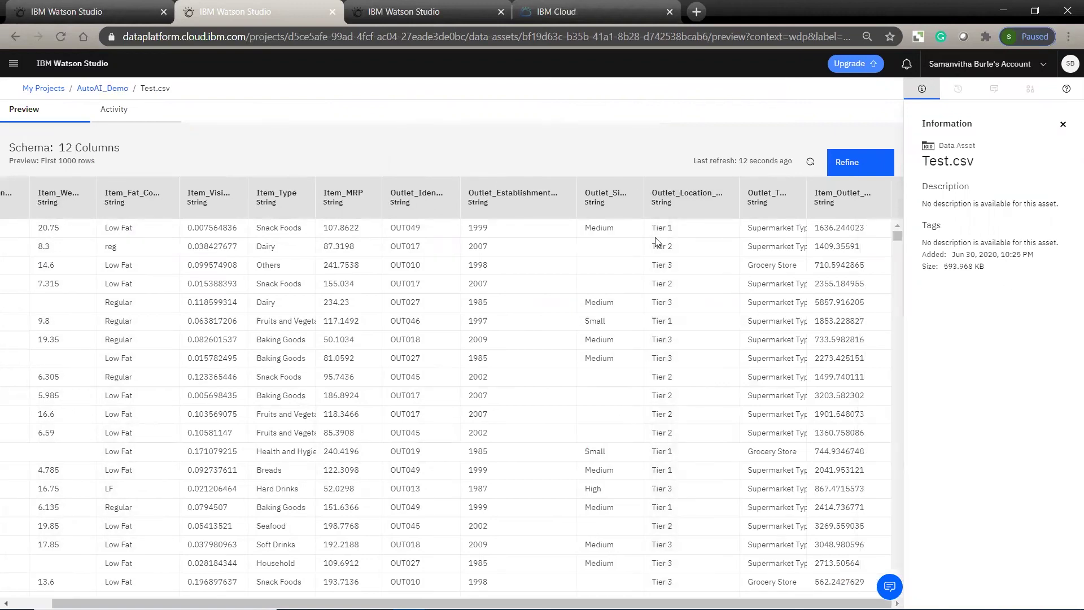
Return to the sales_forecast deployment's test form, check the input values for item FDW58 and run the prediction
{"action": "left_click", "coordinate": [394, 13]}
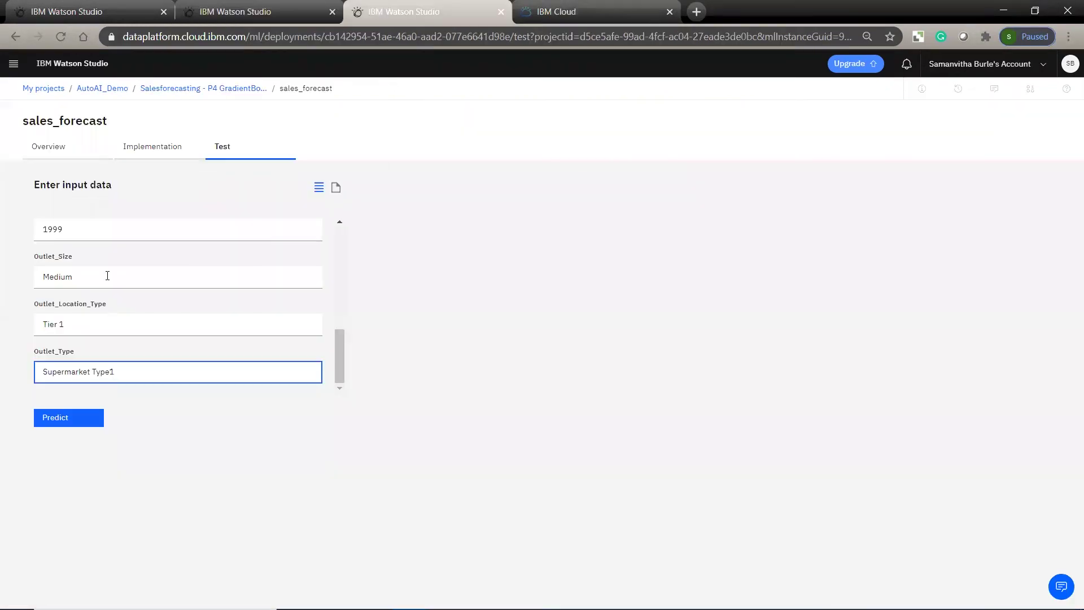
{"action": "scroll", "coordinate": [143, 321], "scroll_direction": "up", "scroll_amount": 10}
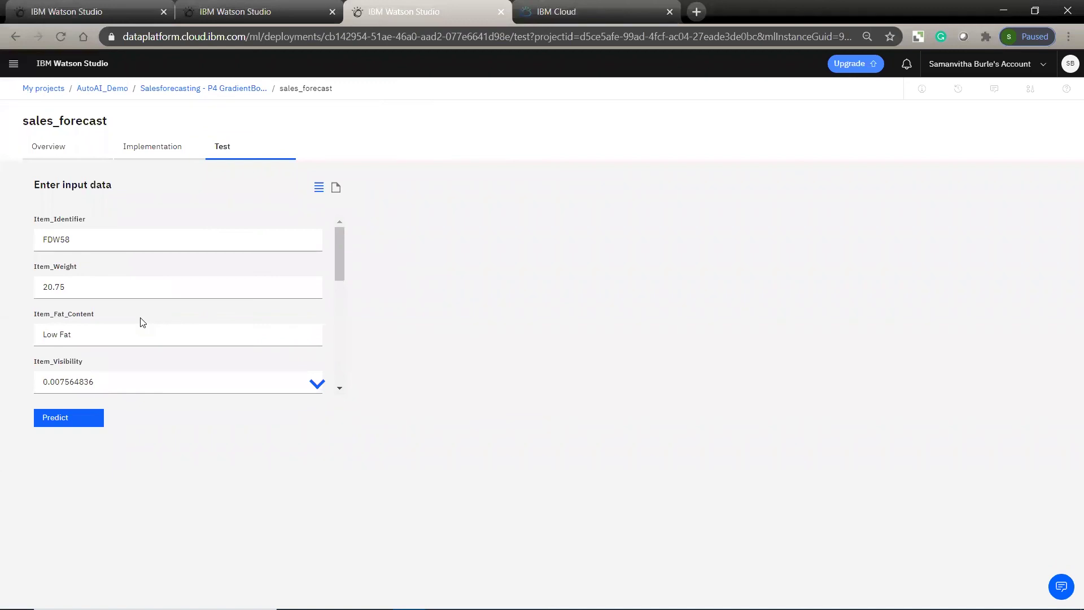
{"action": "scroll", "coordinate": [92, 342], "scroll_direction": "down", "scroll_amount": 3}
{"action": "scroll", "coordinate": [94, 345], "scroll_direction": "up", "scroll_amount": 2}
{"action": "scroll", "coordinate": [94, 345], "scroll_direction": "down", "scroll_amount": 3}
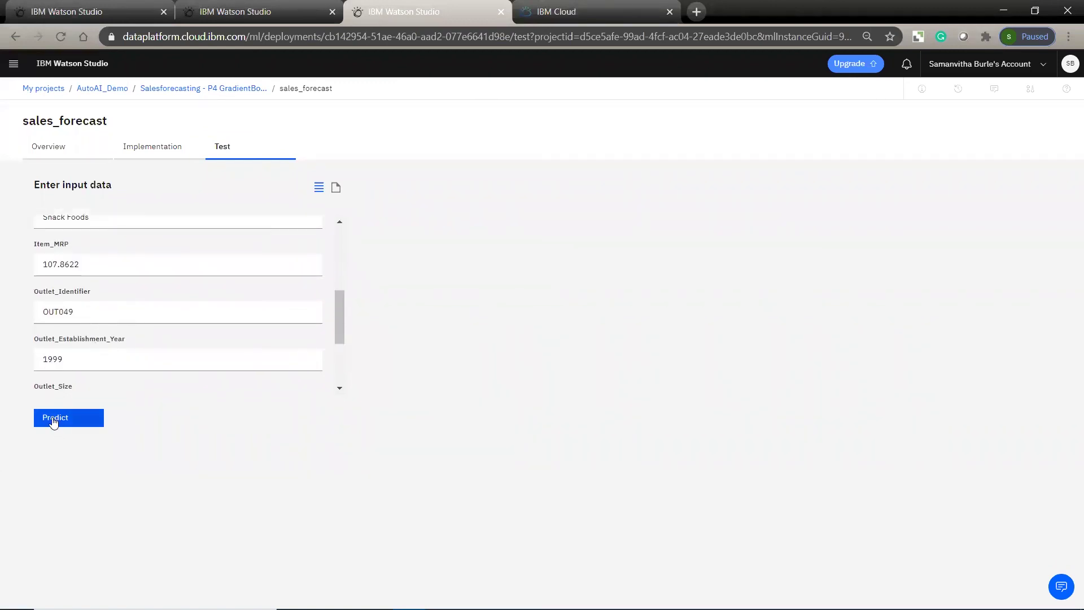
{"action": "left_click", "coordinate": [54, 421]}
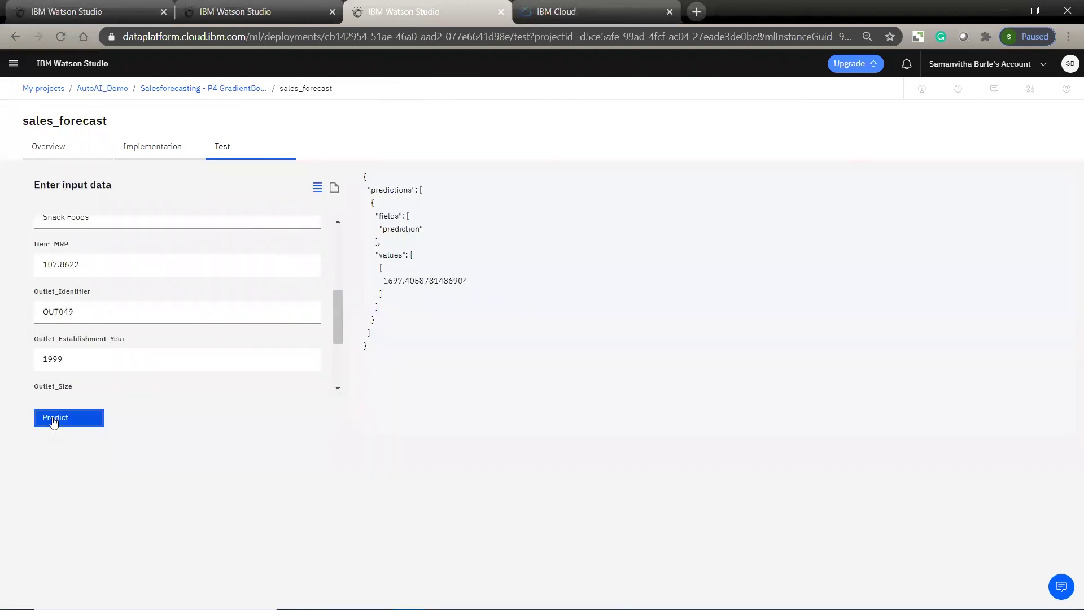
Highlight the predicted value and compare it with the outlet sales of the first row in the Test.csv preview
{"action": "triple_click", "coordinate": [418, 281]}
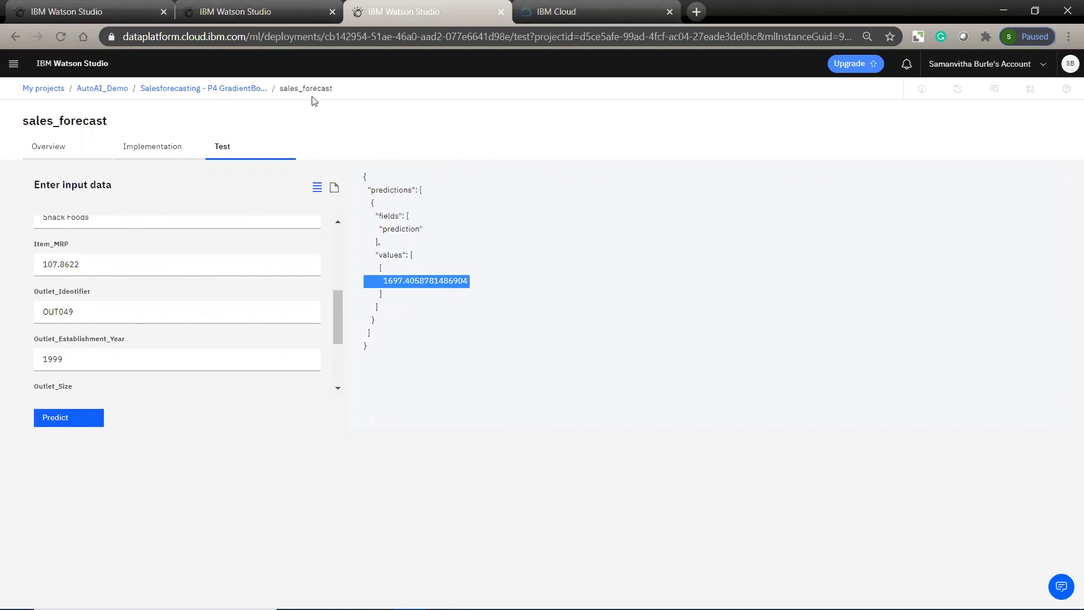
{"action": "left_click", "coordinate": [274, 15]}
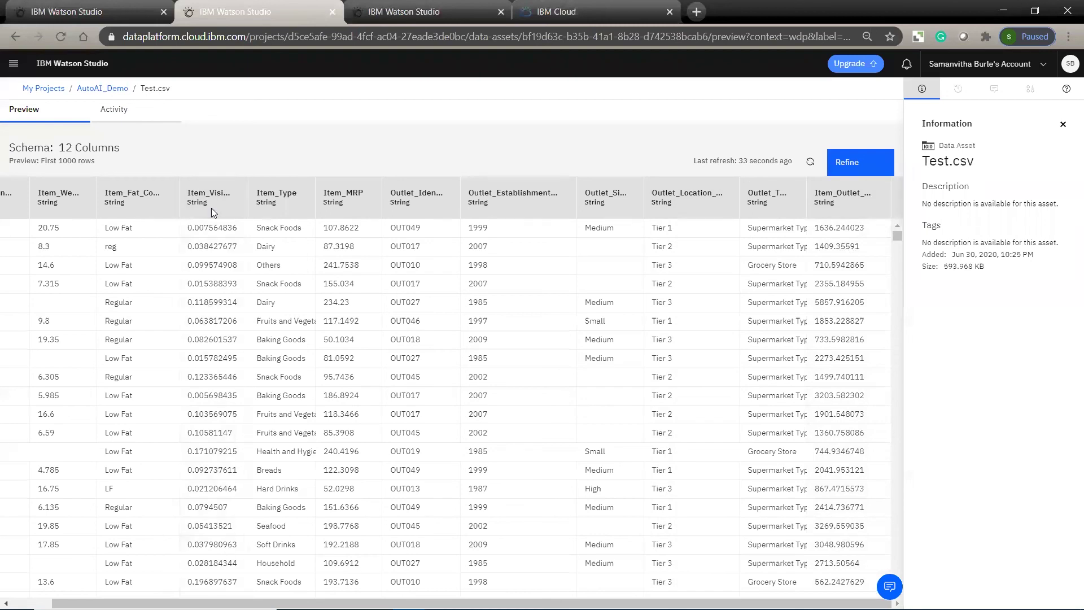
{"action": "key", "text": "ctrl+Tab"}
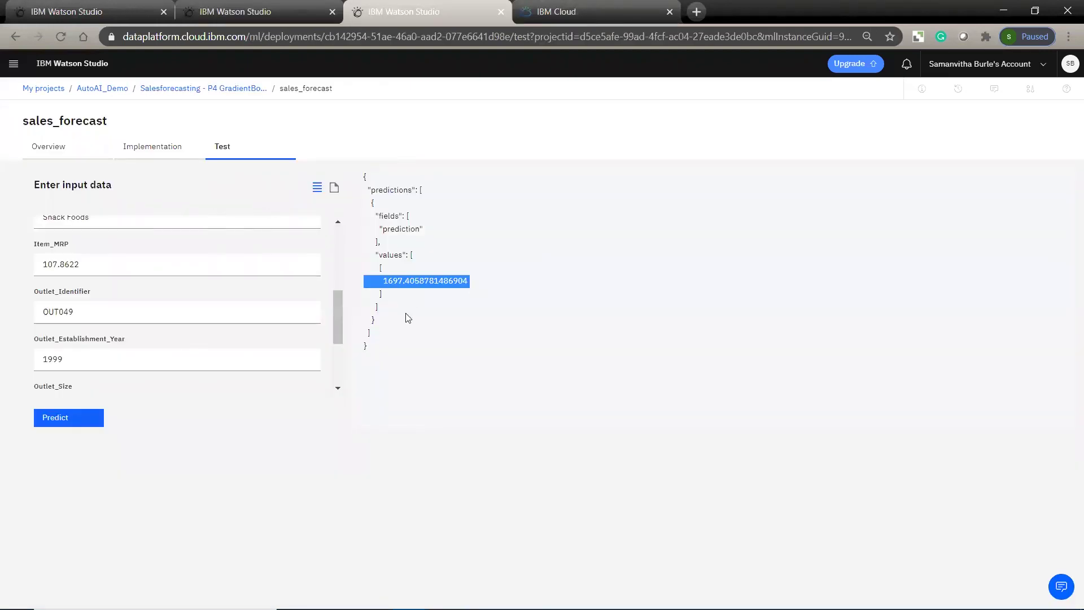
View the test input data in JSON format and switch back to the form view
{"action": "left_click", "coordinate": [334, 192]}
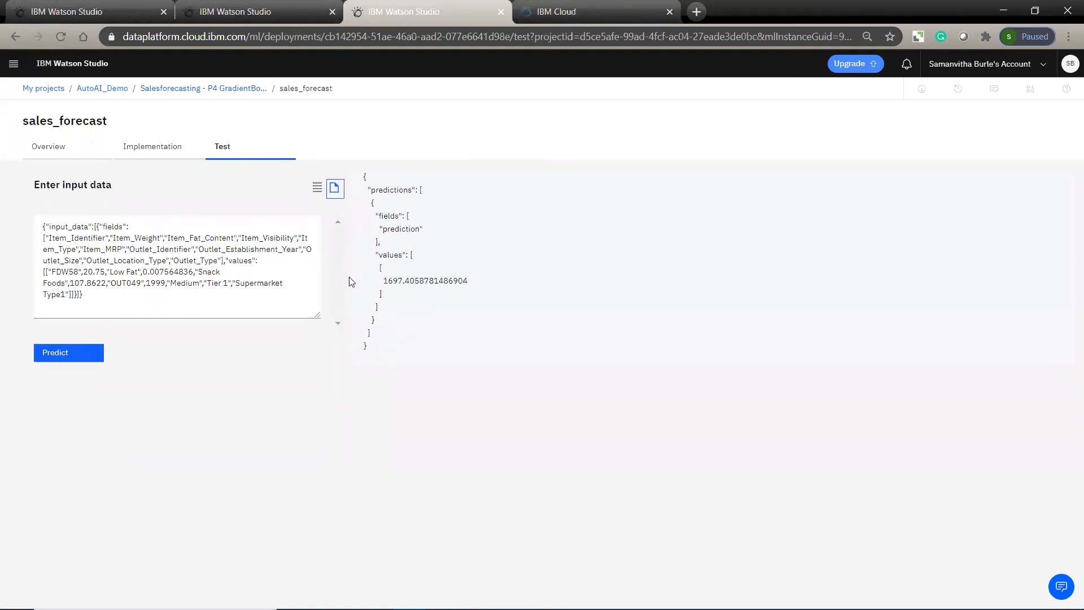
{"action": "left_click", "coordinate": [318, 190]}
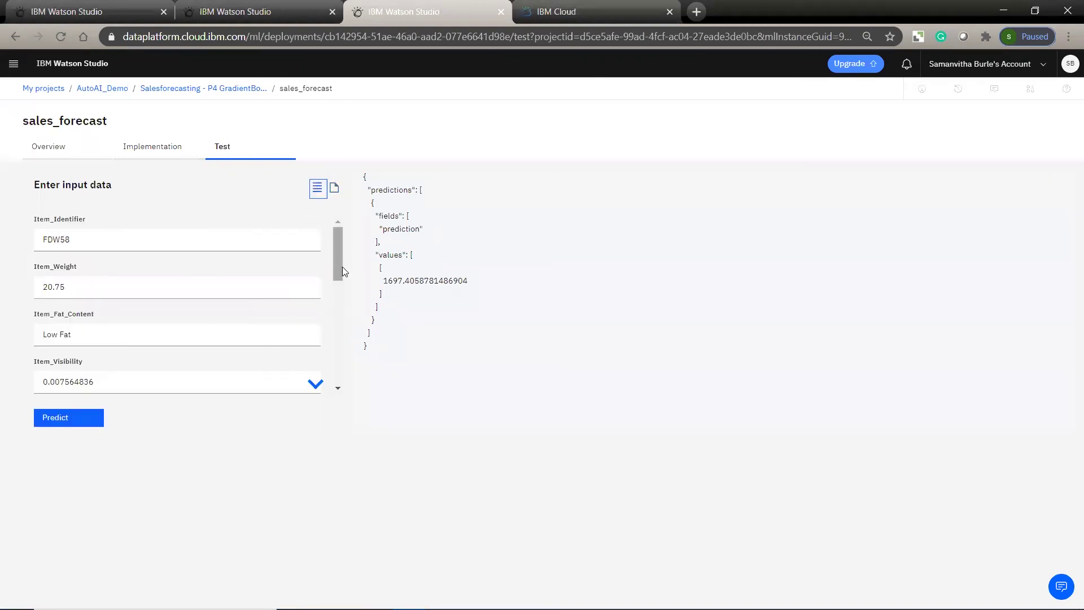
{"action": "mouse_move", "coordinate": [337, 266]}
{"action": "left_mouse_down"}
{"action": "mouse_move", "coordinate": [334, 313]}
{"action": "mouse_move", "coordinate": [332, 274]}
{"action": "mouse_move", "coordinate": [346, 250]}
{"action": "left_mouse_up"}
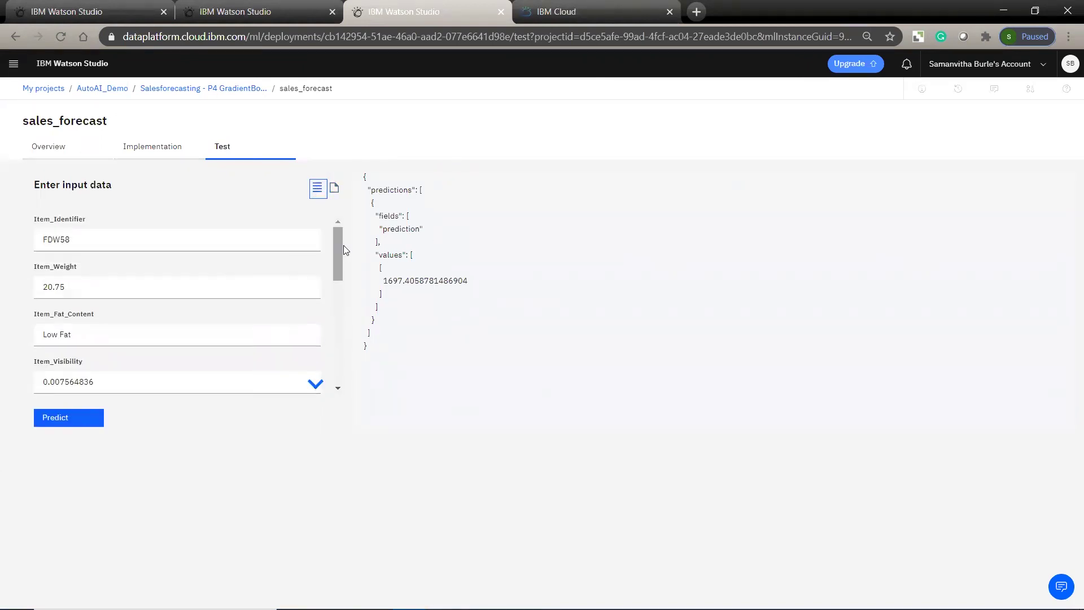